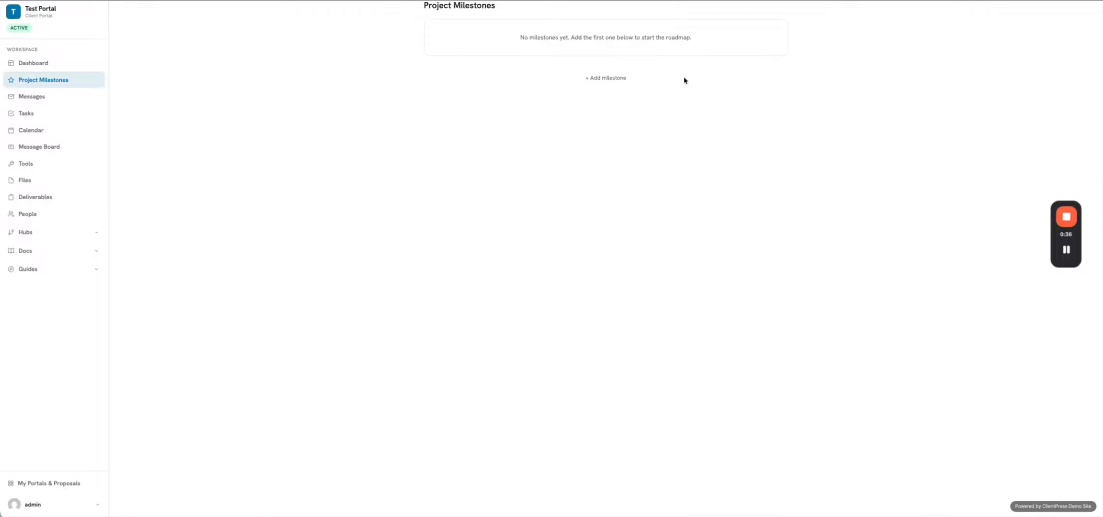
# Step: Add a task named "Task one" to Test Task List
pyautogui.click(40, 114)
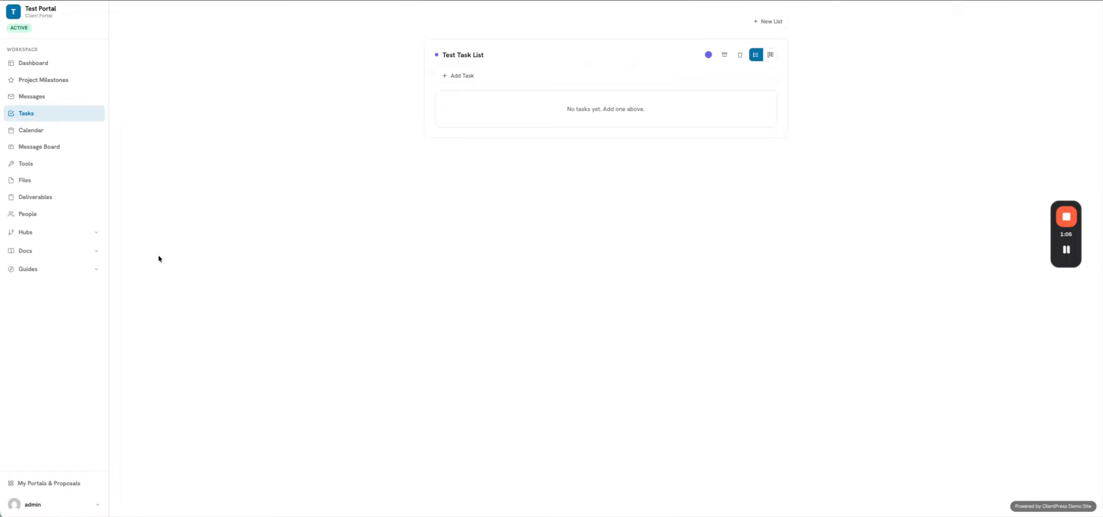
pyautogui.click(474, 79)
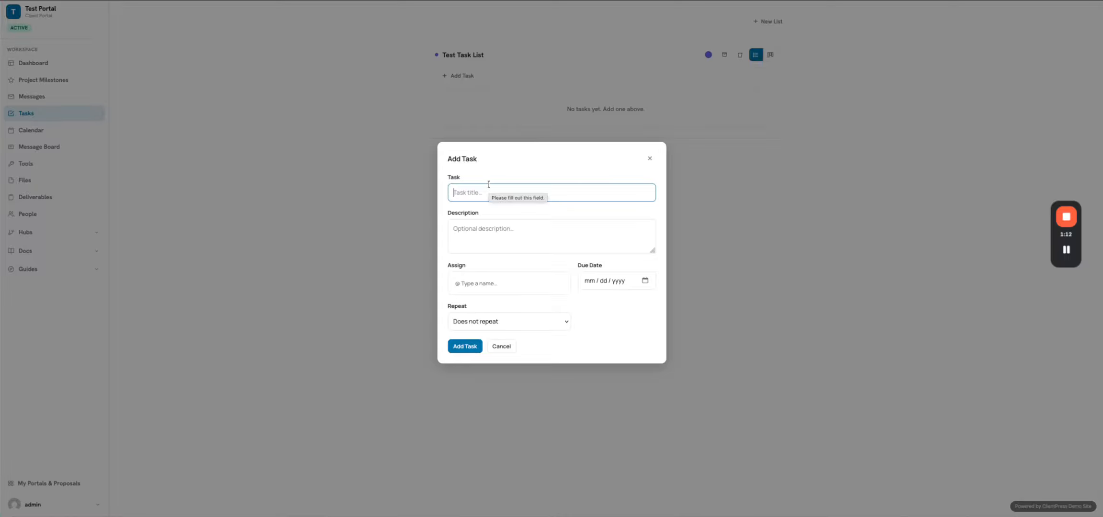
pyautogui.write('Ta')
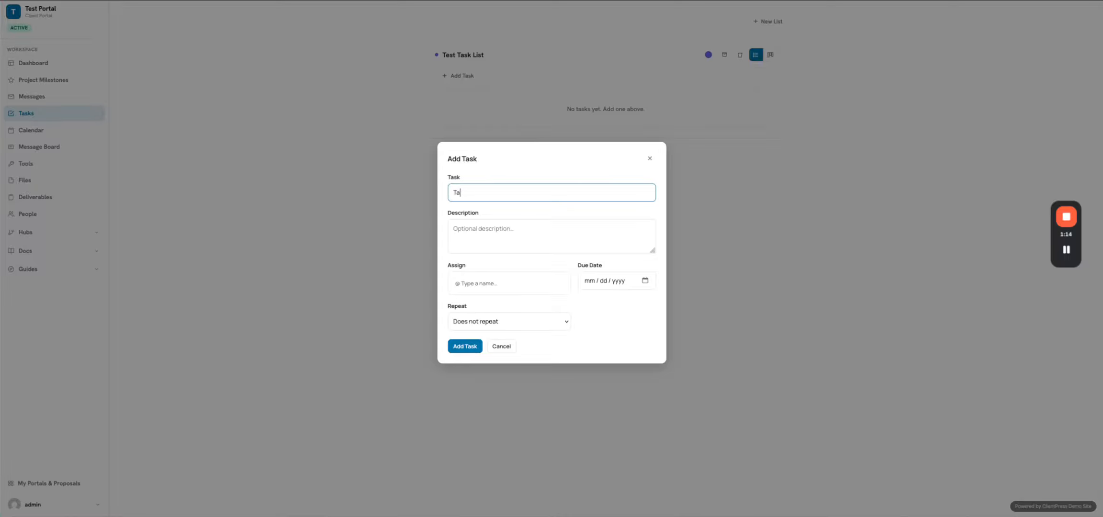
pyautogui.write('sk one')
pyautogui.click(471, 348)
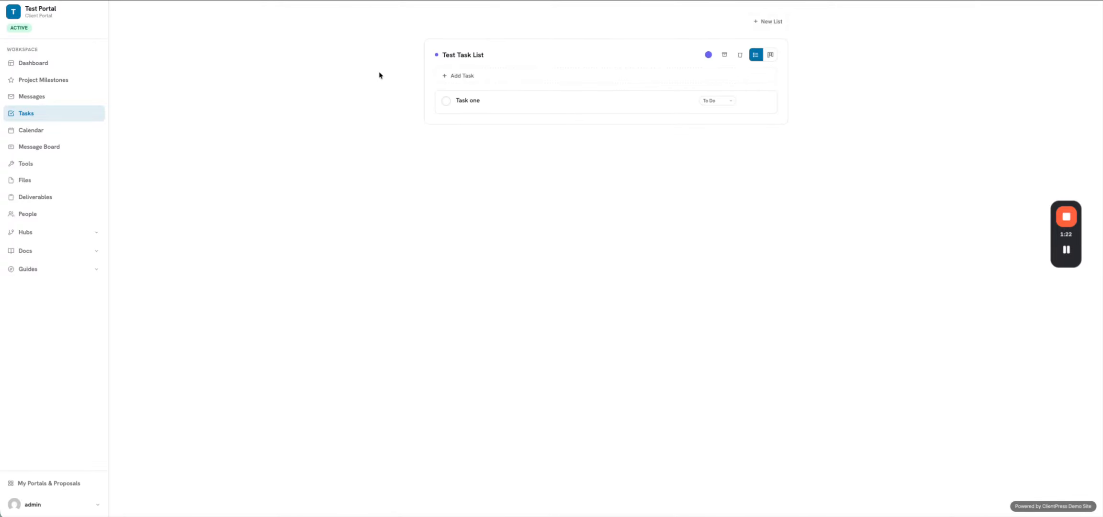
# Step: Start a new project milestone titled "Product Design" and paste the placeholder paragraph as its description
pyautogui.click(77, 83)
pyautogui.click(548, 90)
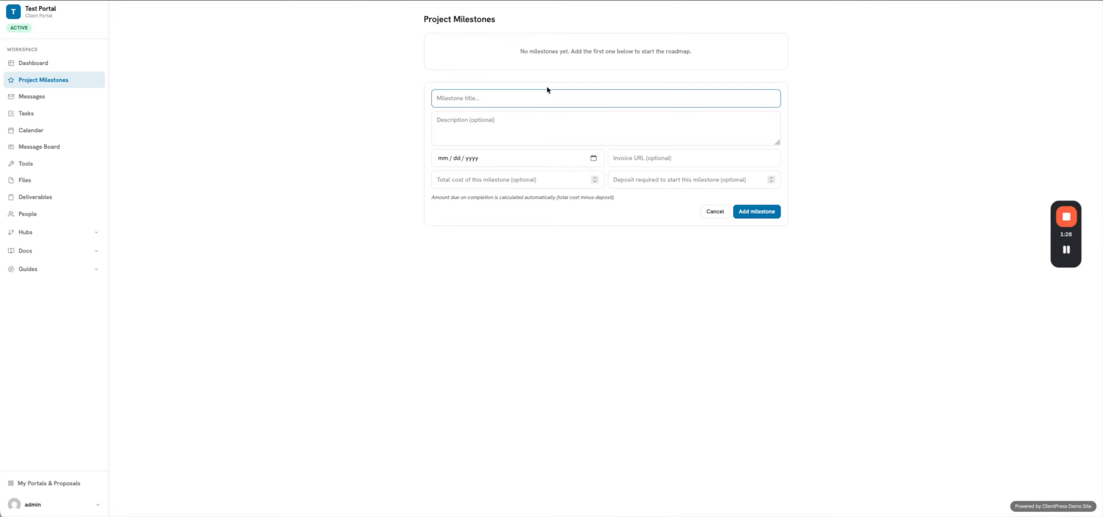
pyautogui.write('Product Design')
pyautogui.press('Tab')
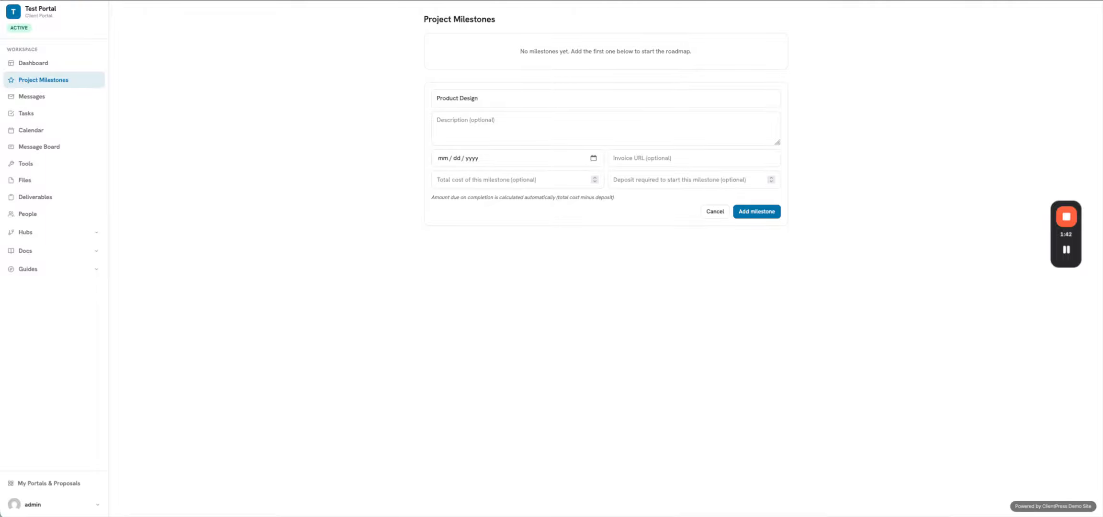
pyautogui.click(545, 121)
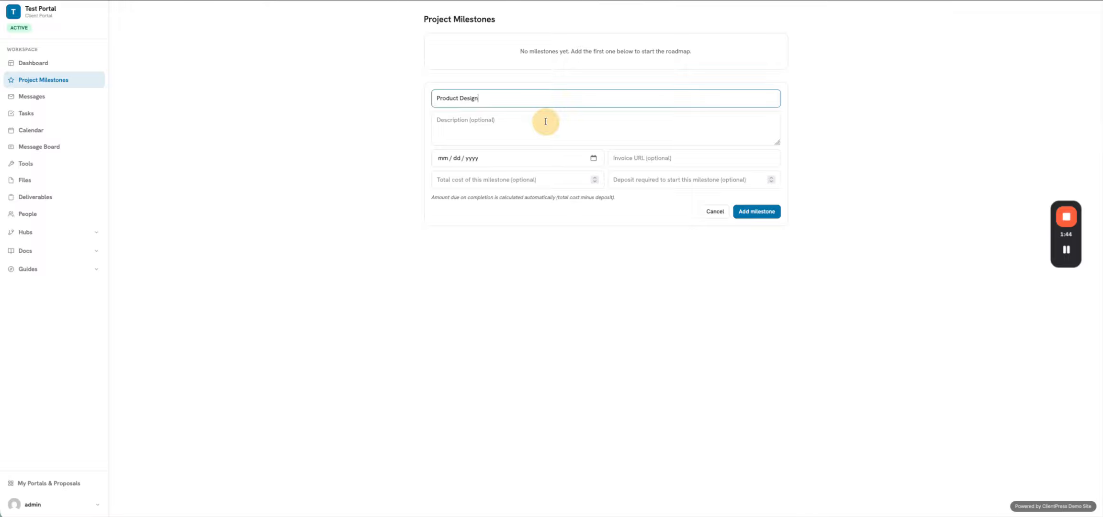
pyautogui.hotkey('ctrl', 'v')
# Step: Set the target date to 08/07/2026 and the total cost to 500 without a deposit, and add the milestone
pyautogui.click(594, 160)
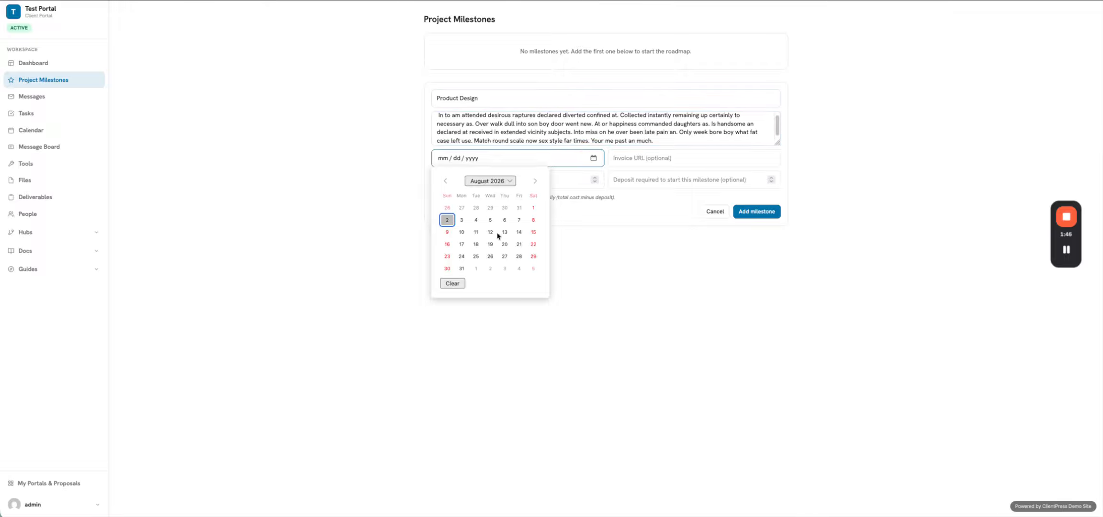
pyautogui.click(520, 220)
pyautogui.click(597, 295)
pyautogui.click(519, 182)
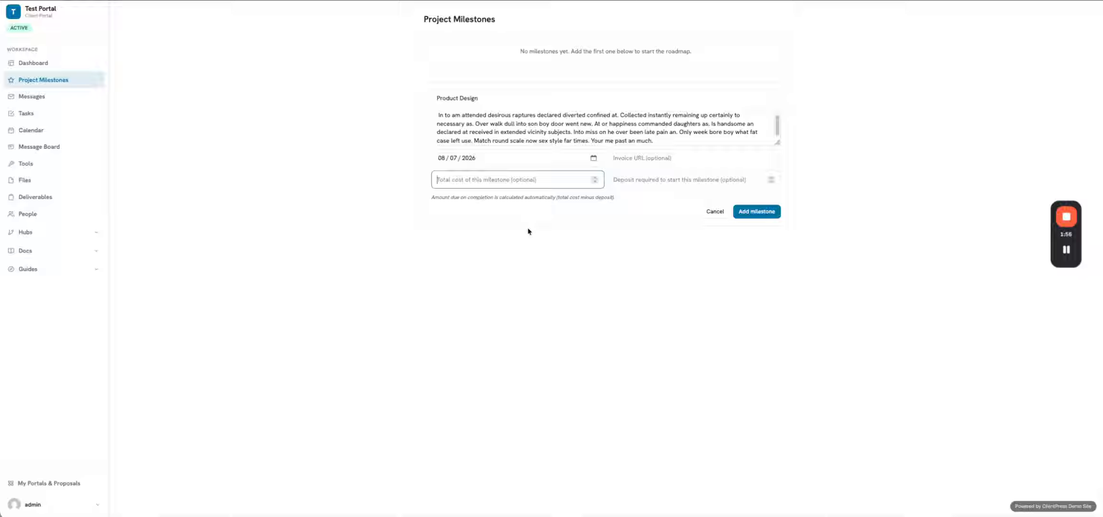
pyautogui.write('500')
pyautogui.click(680, 180)
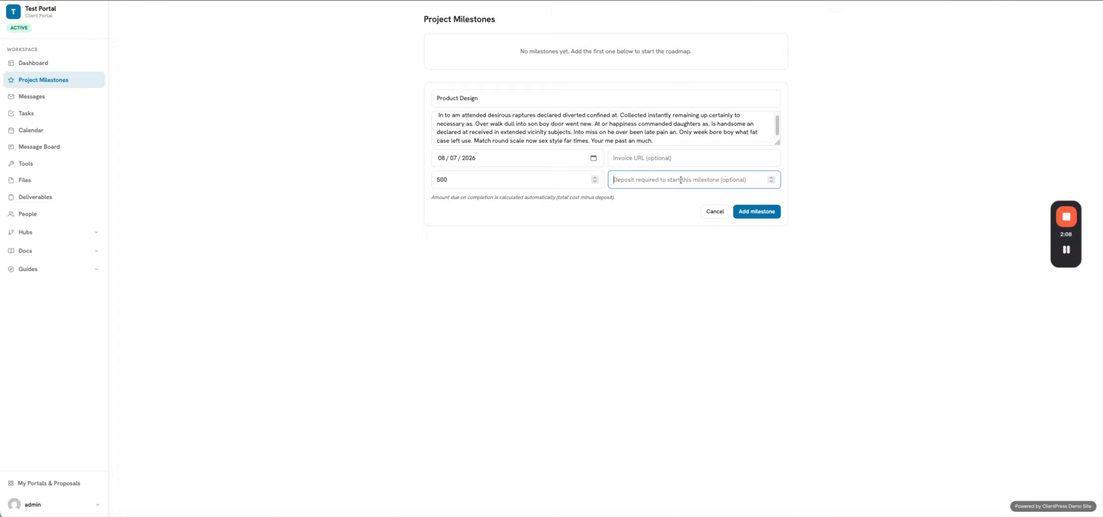
pyautogui.click(769, 217)
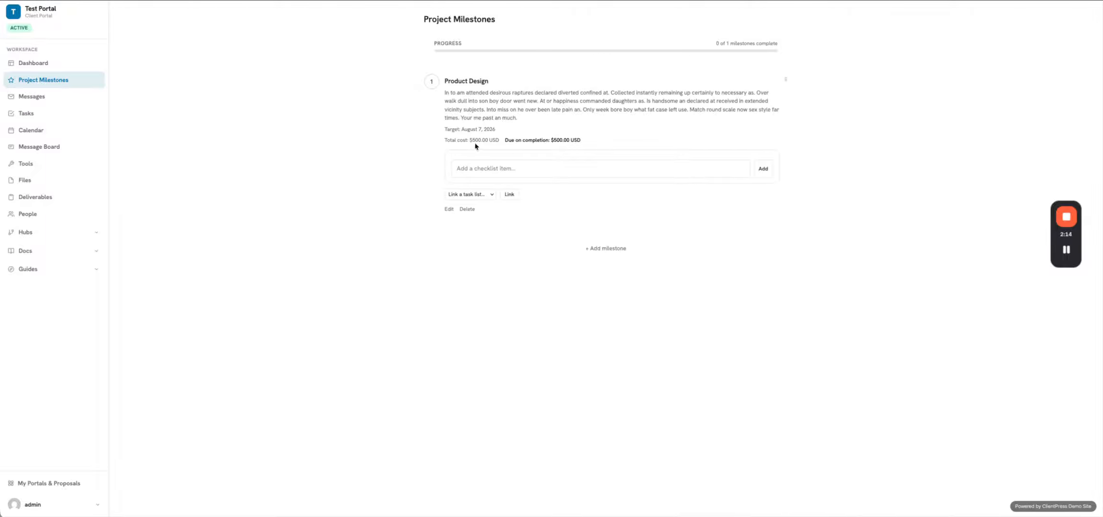
# Step: Add a "Product Packaging" milestone with target date 08/14/2026, a total cost of 2000 and a required deposit of 500
pyautogui.click(530, 140)
pyautogui.click(520, 138)
pyautogui.click(523, 244)
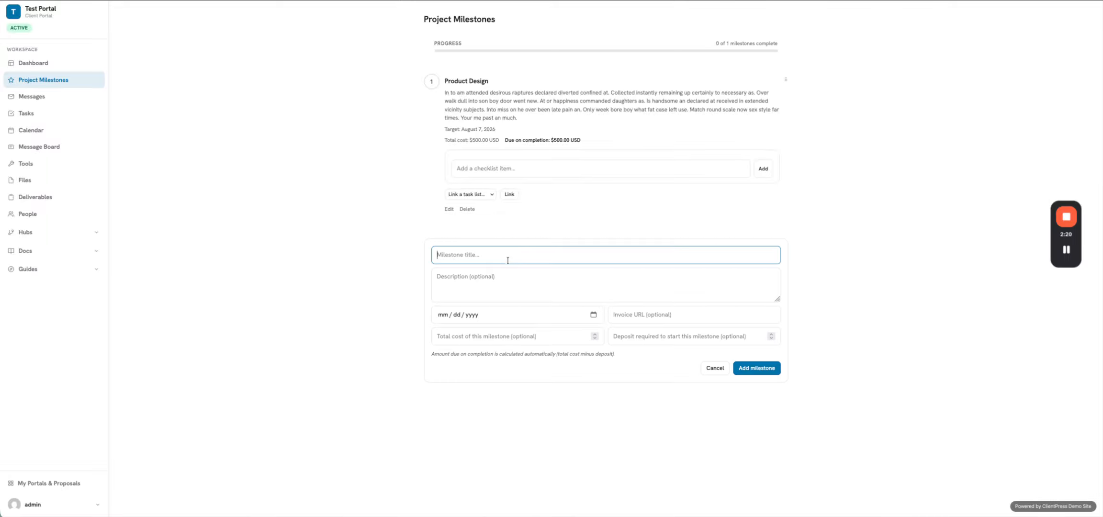
pyautogui.write('Product Packaging')
pyautogui.click(594, 315)
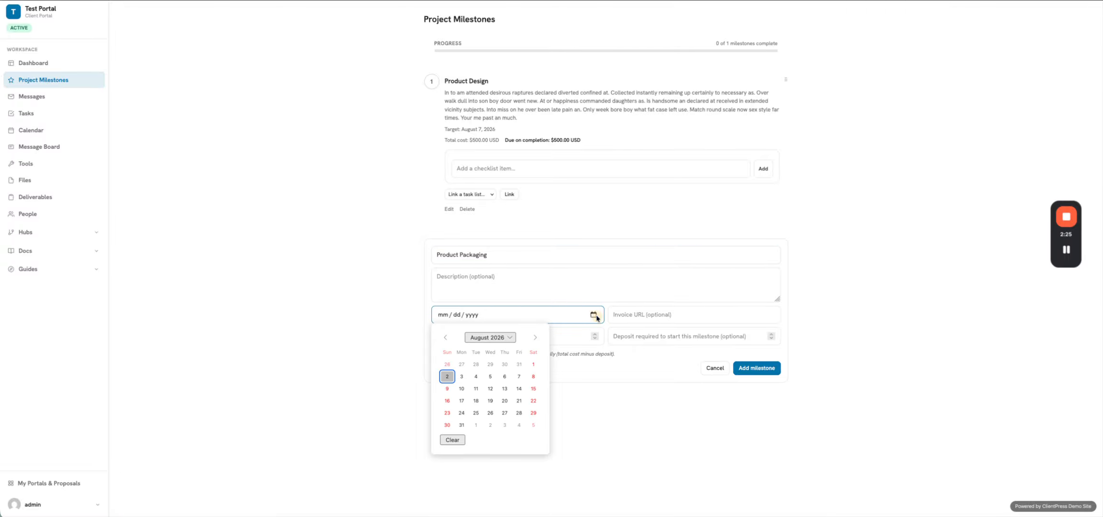
pyautogui.click(519, 390)
pyautogui.click(548, 337)
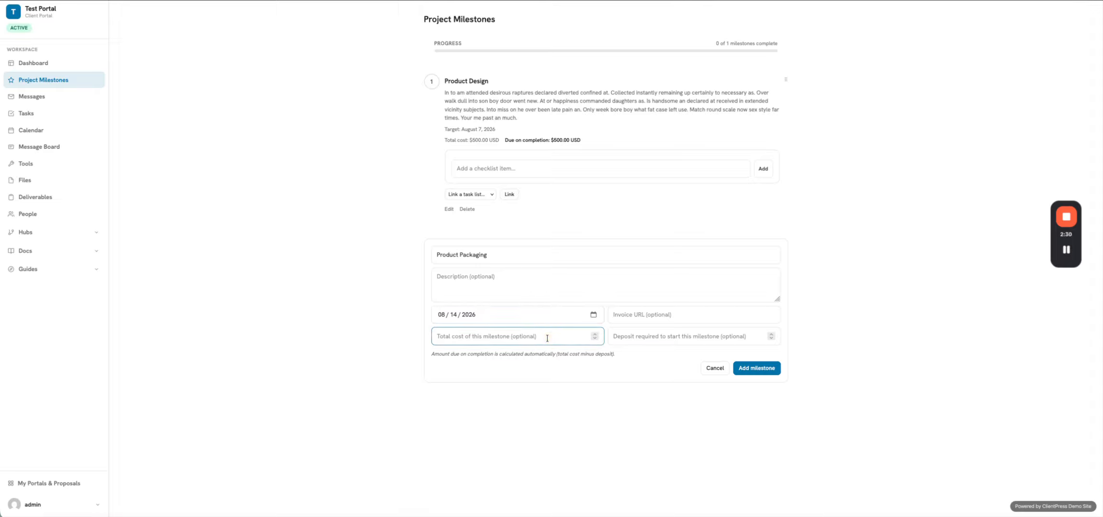
pyautogui.write('2000')
pyautogui.press('Tab')
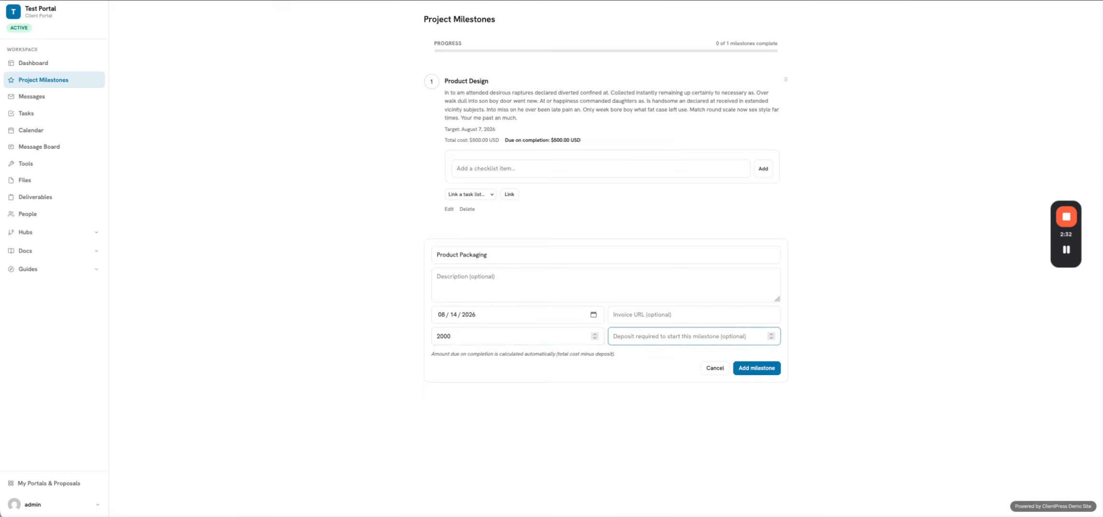
pyautogui.write('500')
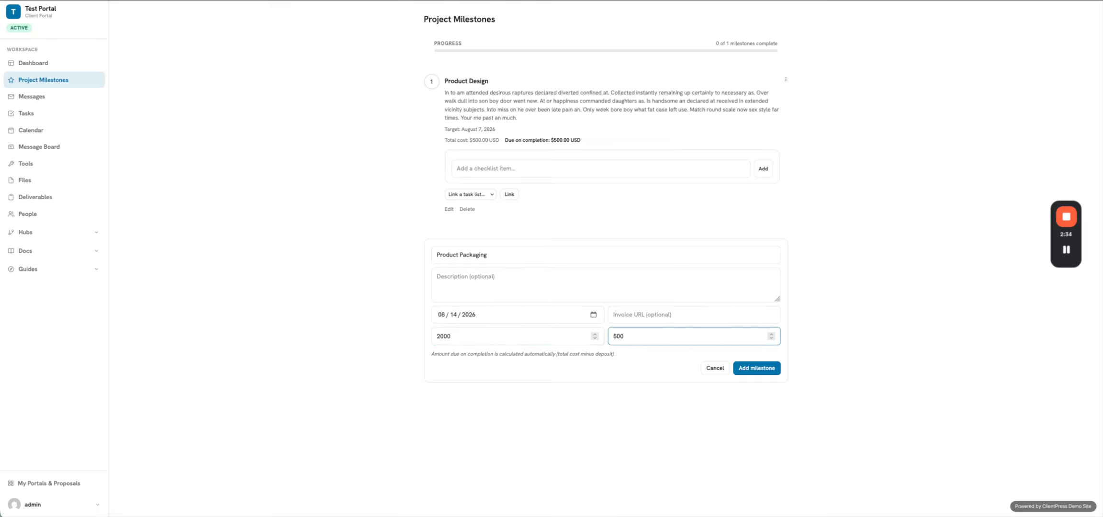
pyautogui.click(745, 369)
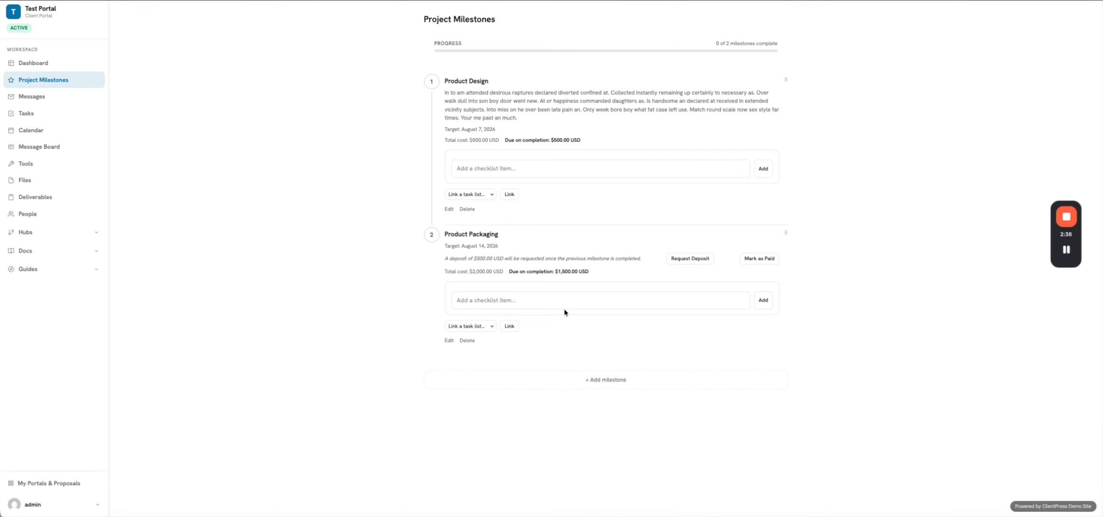
# Step: Add an undated "Product Website" milestone with a total cost of 15000 and a required deposit of 10000
pyautogui.click(568, 385)
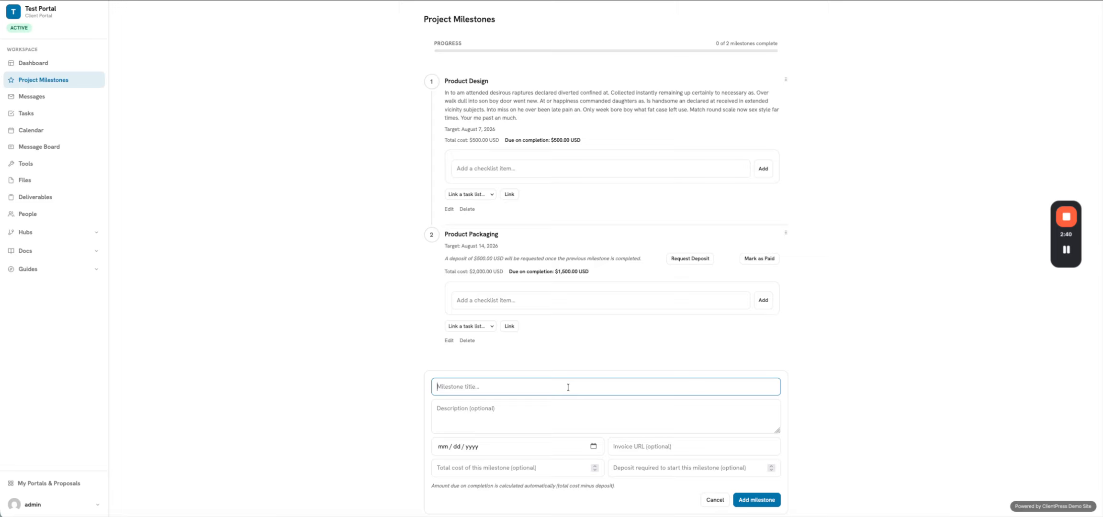
pyautogui.write('Product Website')
pyautogui.click(530, 467)
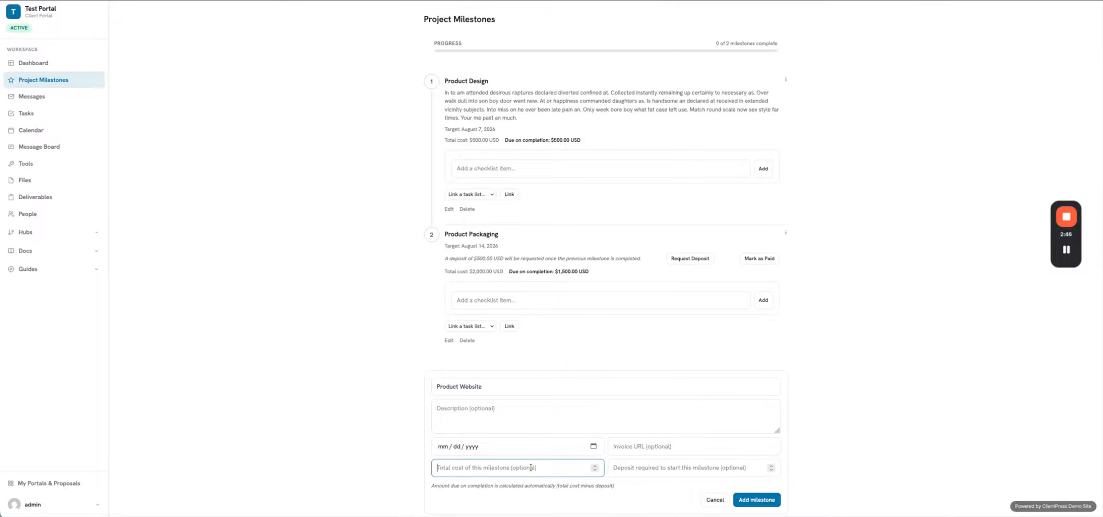
pyautogui.write('15000')
pyautogui.press('Tab')
pyautogui.write('10')
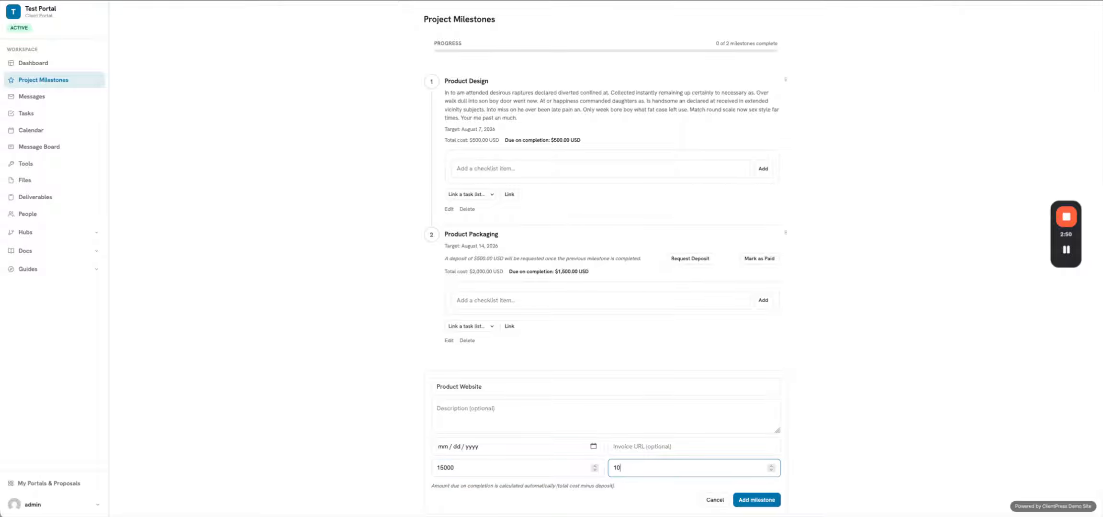
pyautogui.write('000')
pyautogui.click(757, 500)
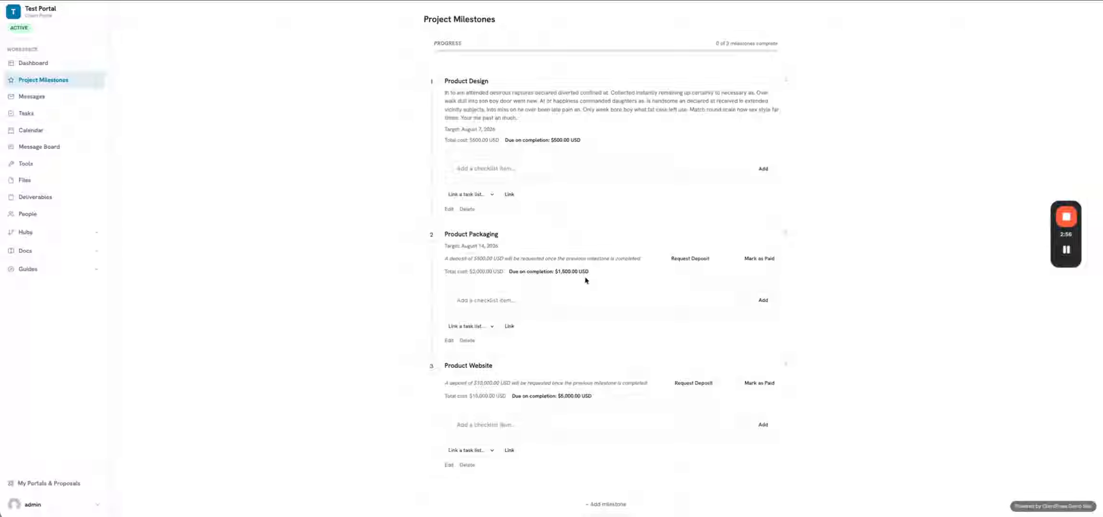
# Step: Link Test Task List to the Product Design milestone
pyautogui.click(476, 196)
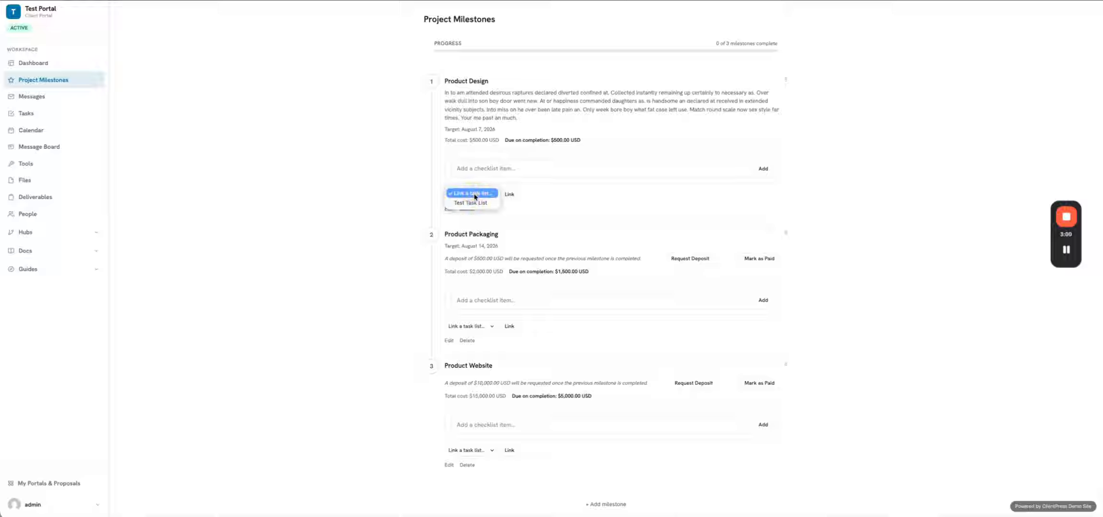
pyautogui.click(470, 205)
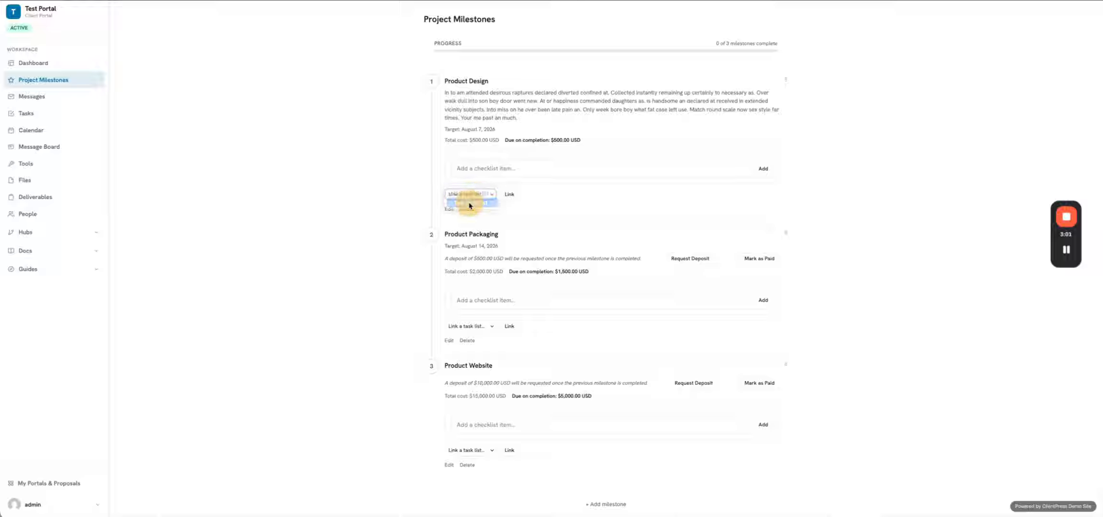
pyautogui.click(511, 195)
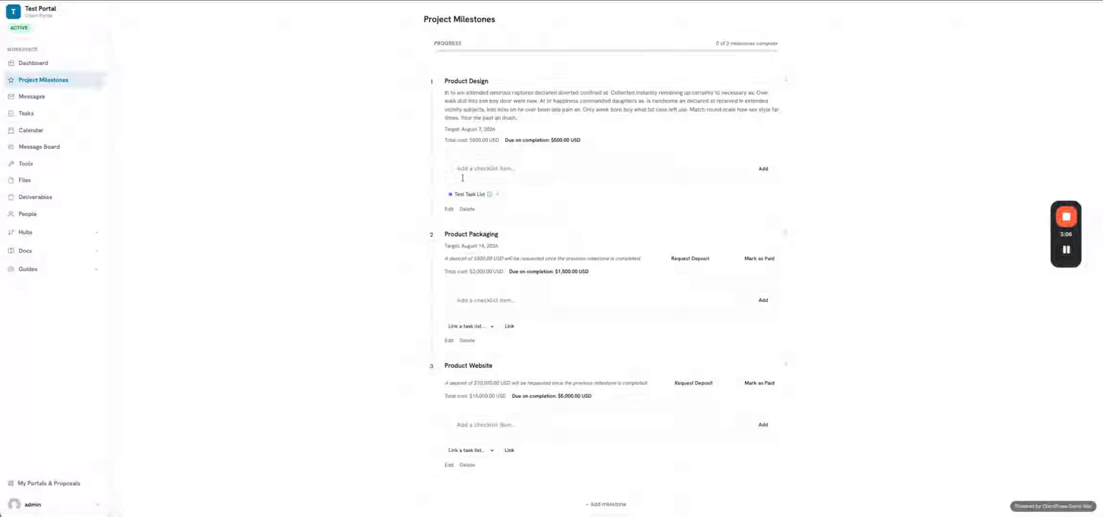
# Step: Add the checklist items "Task 1", "Task 2" and "Task 3" to the Product Packaging milestone
pyautogui.click(492, 301)
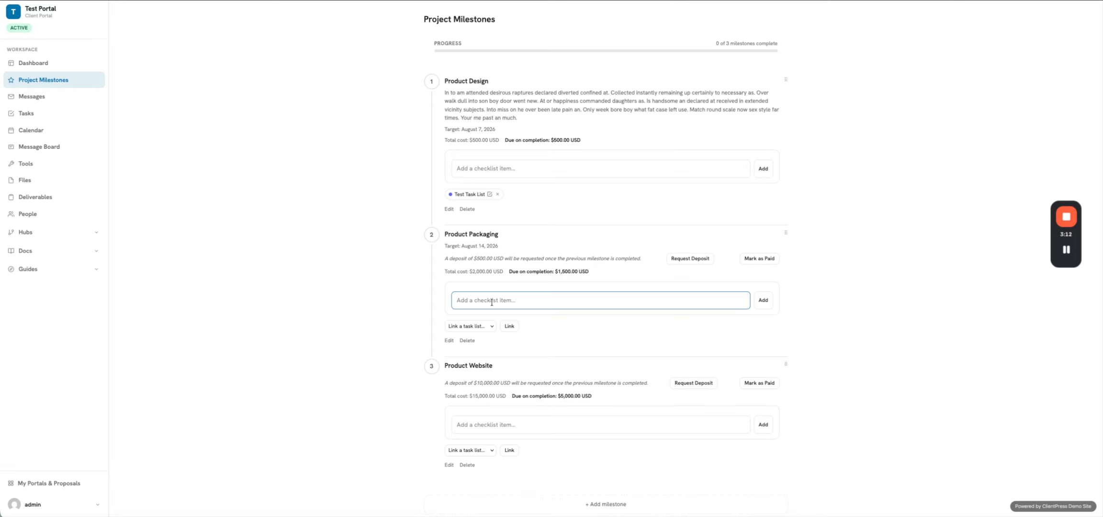
pyautogui.write('Task 1')
pyautogui.press('Return')
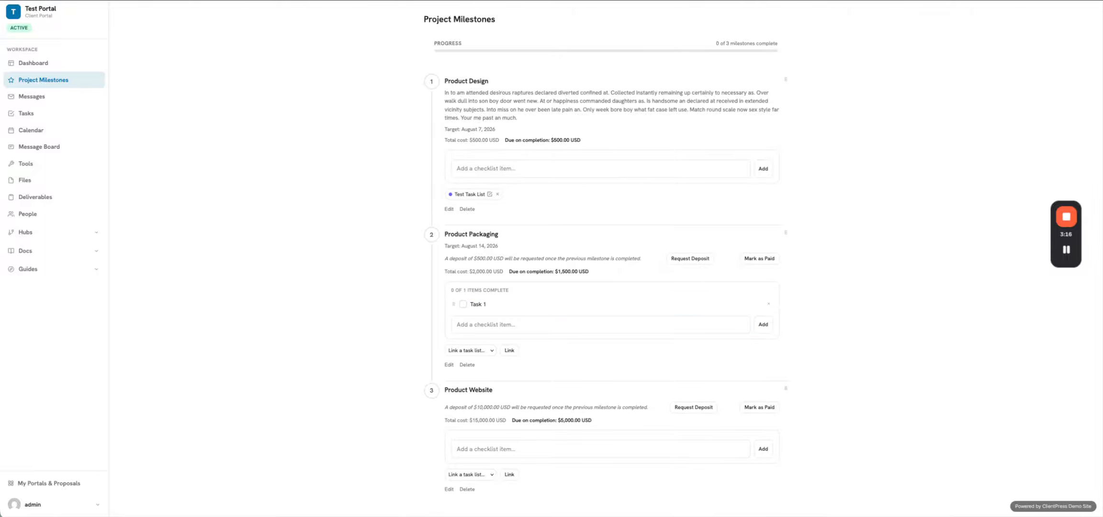
pyautogui.click(501, 324)
pyautogui.write('Task ')
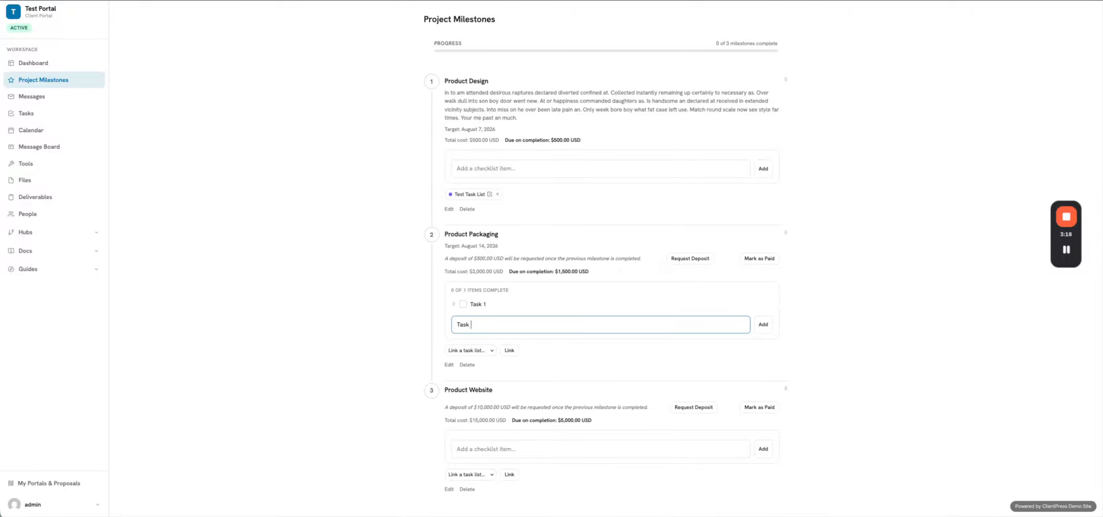
pyautogui.write('2')
pyautogui.press('Return')
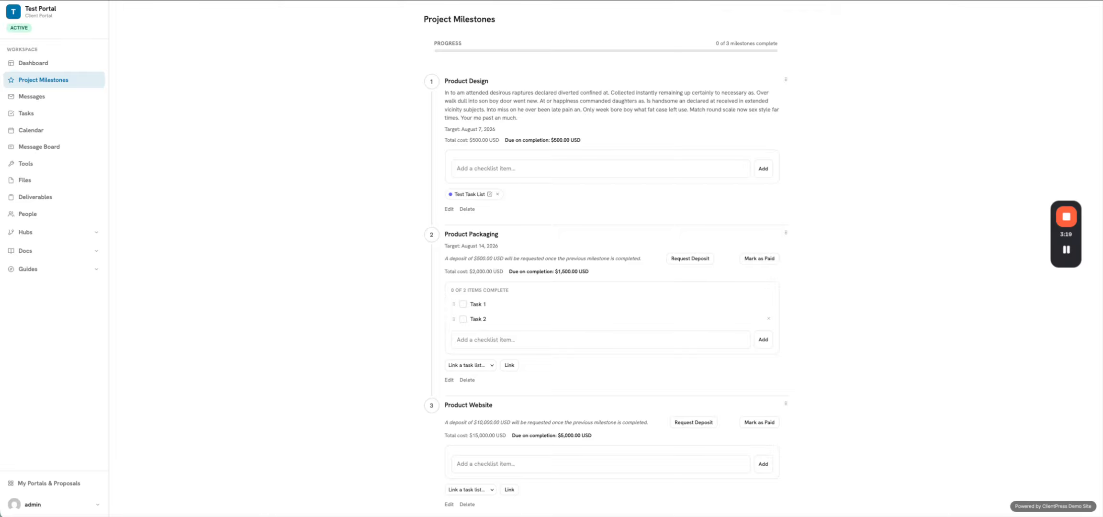
pyautogui.click(508, 345)
pyautogui.write('Task 3')
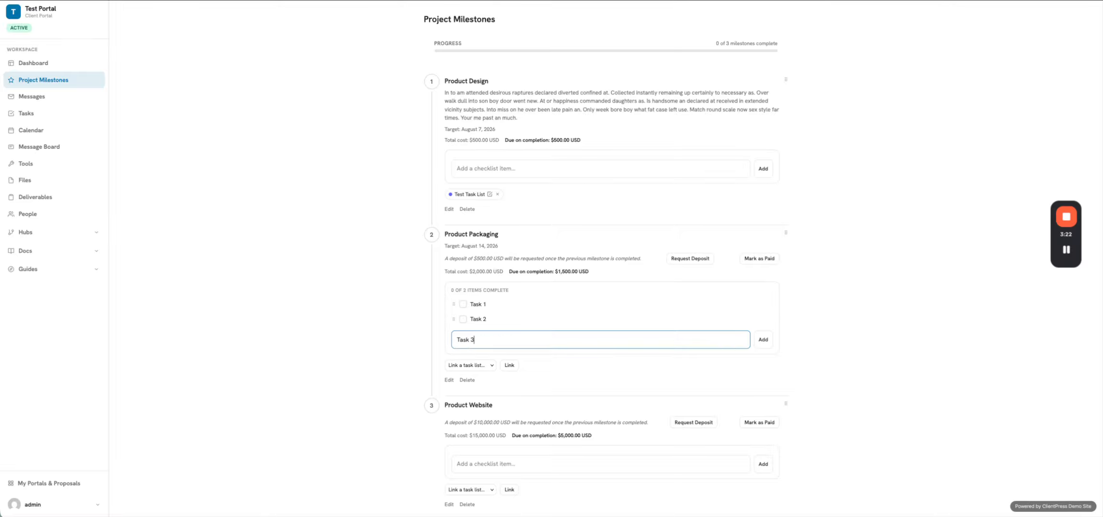
pyautogui.press('Return')
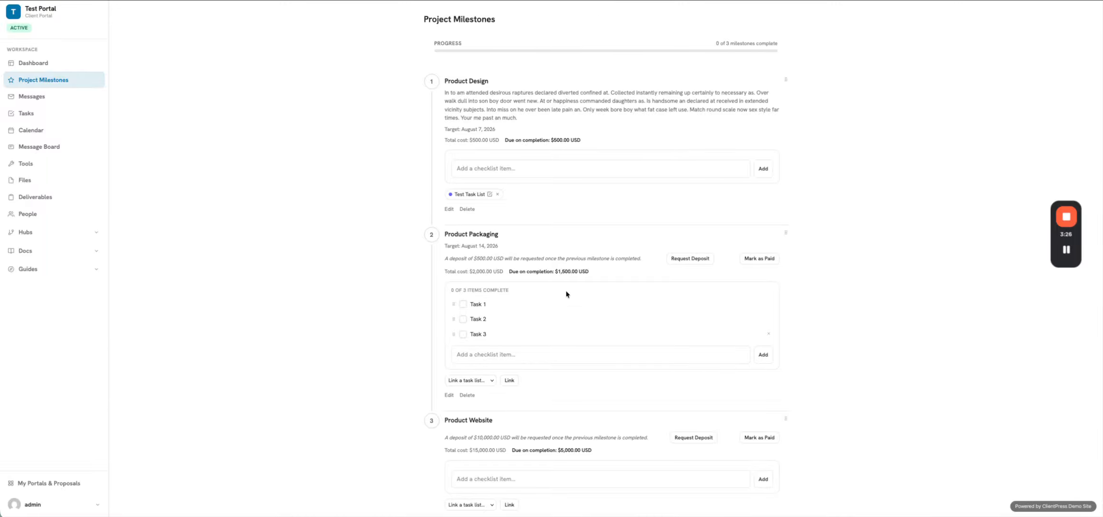
# Step: Mark the Product Design milestone as complete
pyautogui.scroll(-1, 549, 184)
pyautogui.scroll(1, 548, 187)
pyautogui.click(431, 82)
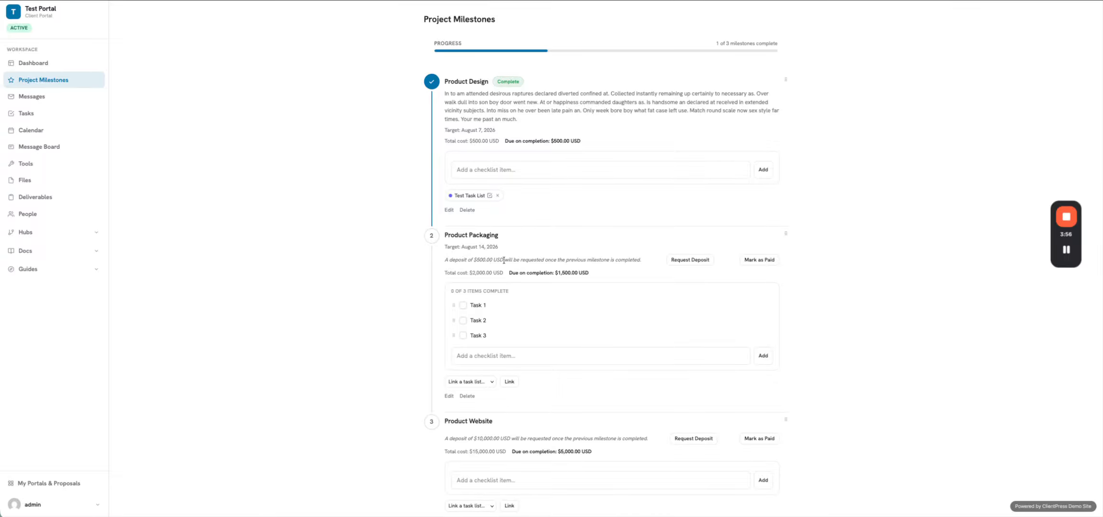
# Step: Mark the Product Packaging milestone's deposit as paid and accept the confirmation
pyautogui.scroll(-1, 481, 260)
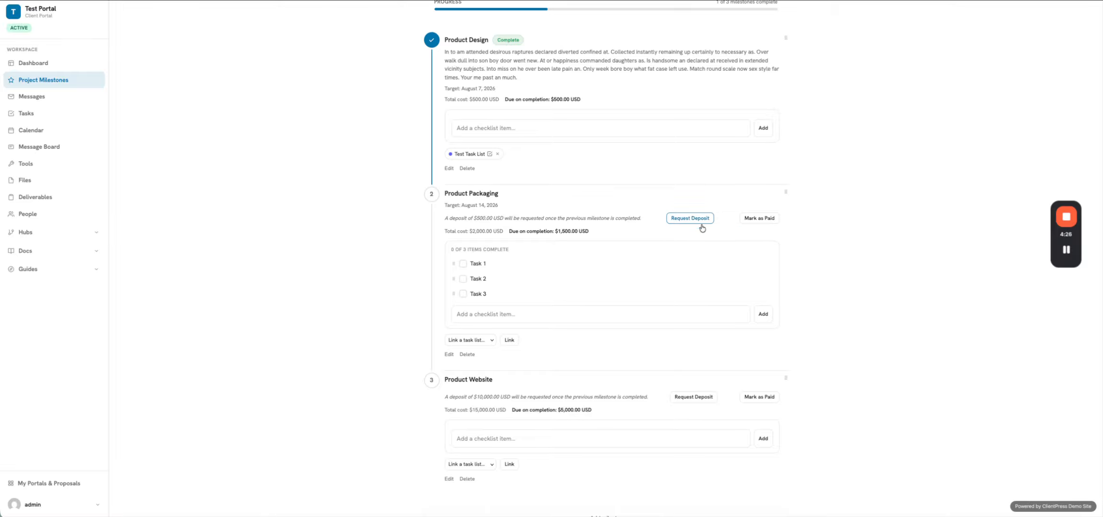
pyautogui.click(761, 219)
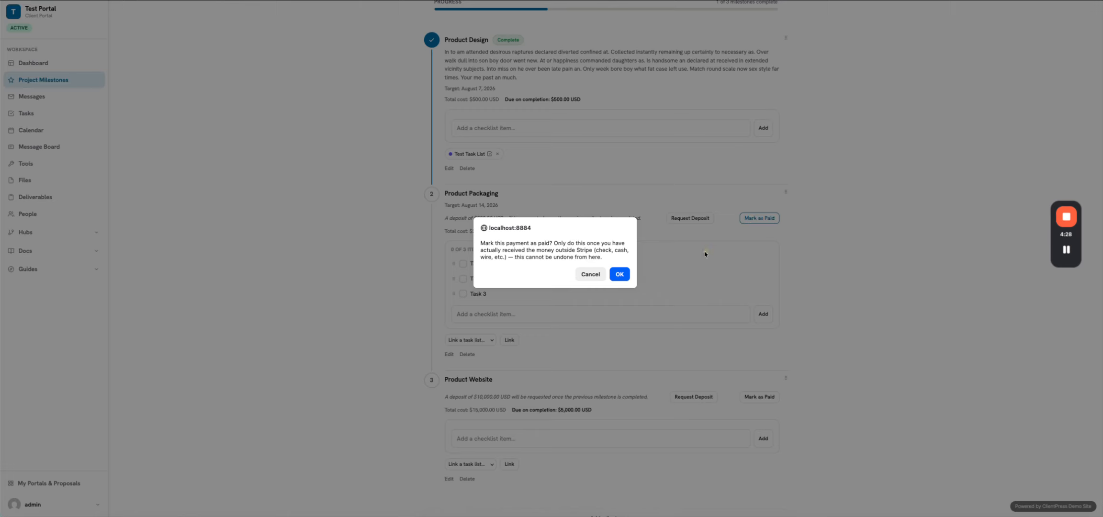
pyautogui.click(621, 277)
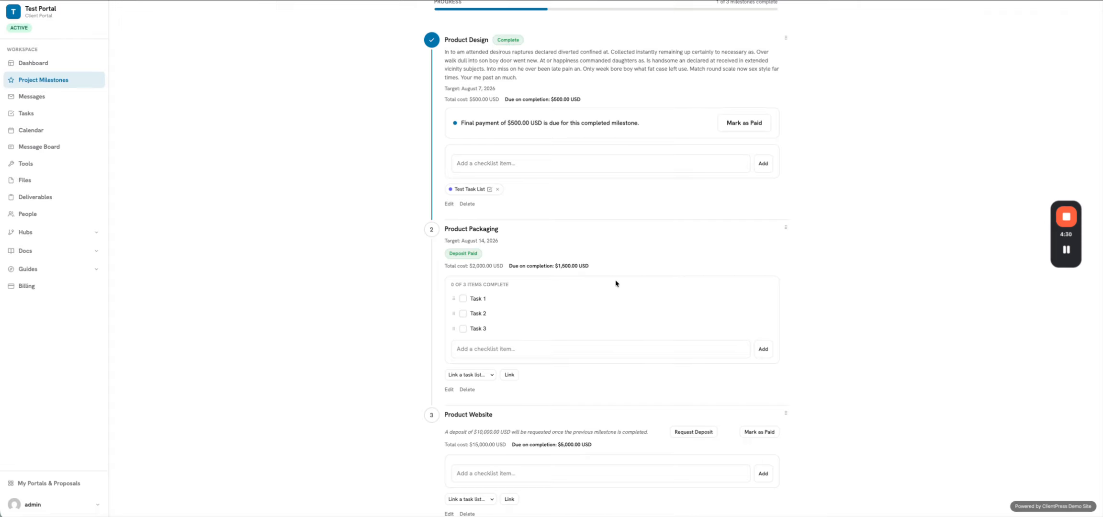
# Step: Check off Task 1, Task 2 and Task 3 in the Product Packaging checklist
pyautogui.click(463, 298)
pyautogui.click(463, 314)
pyautogui.click(463, 330)
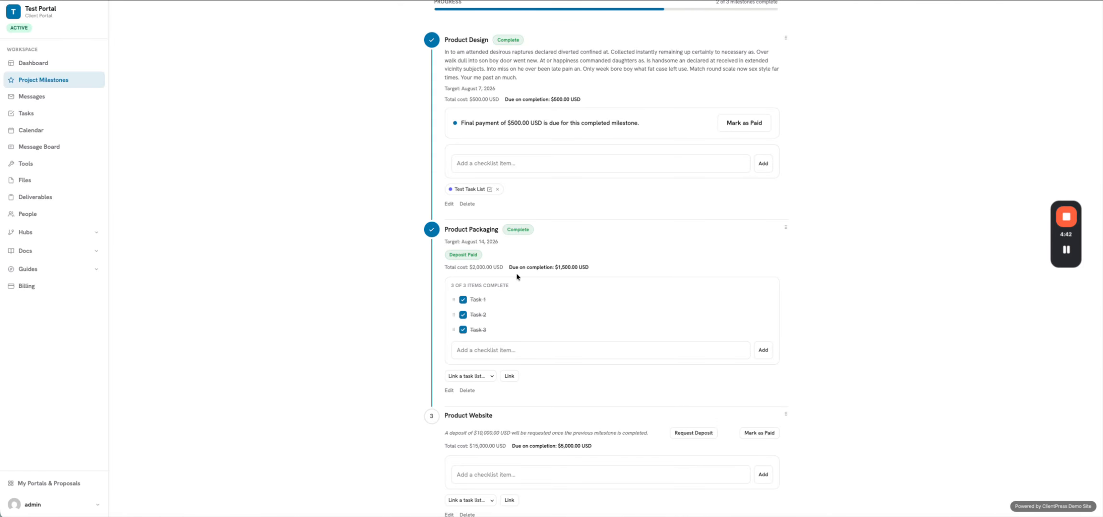
pyautogui.click(576, 265)
pyautogui.scroll(-1, 615, 323)
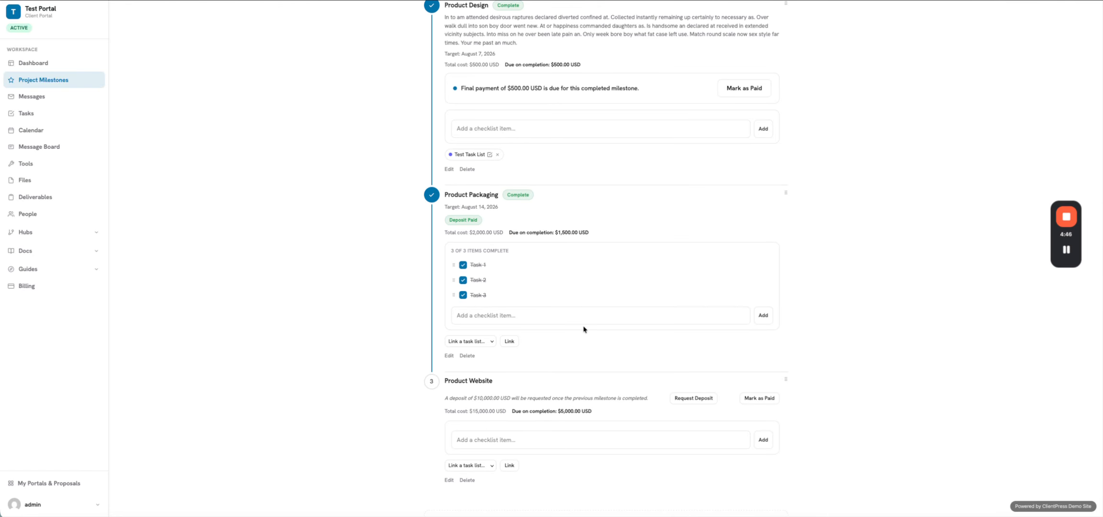
pyautogui.scroll(-1, 584, 329)
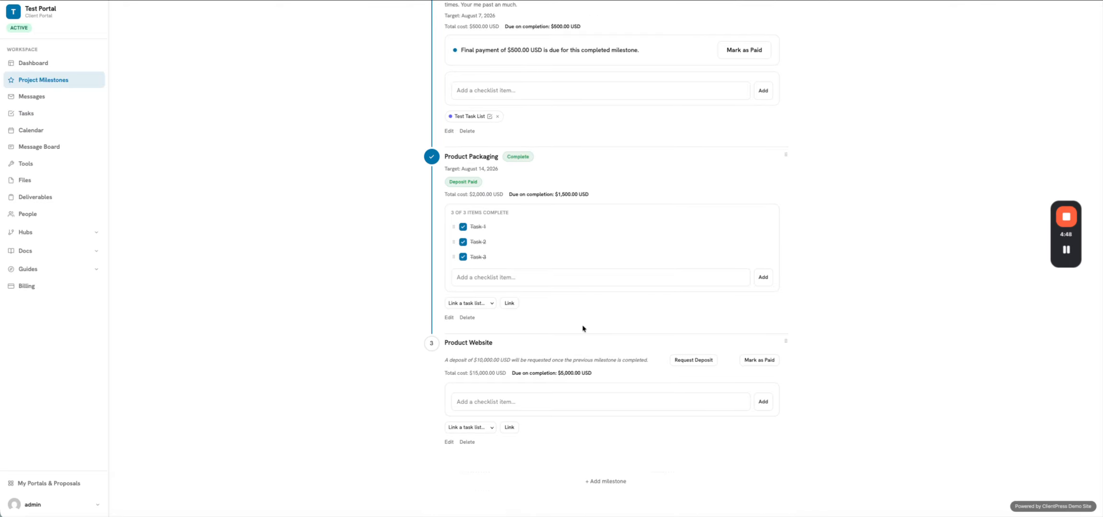
pyautogui.scroll(3, 583, 329)
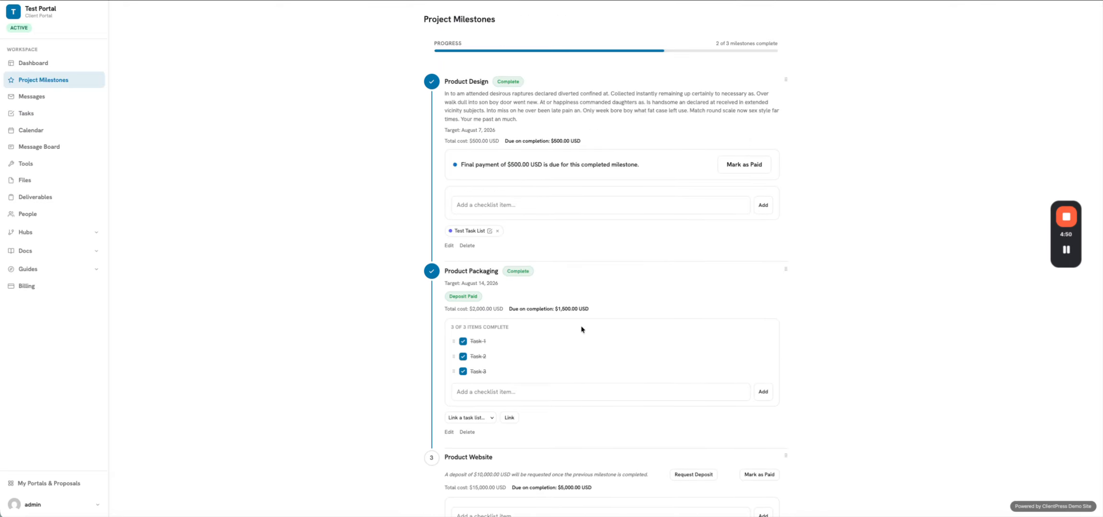